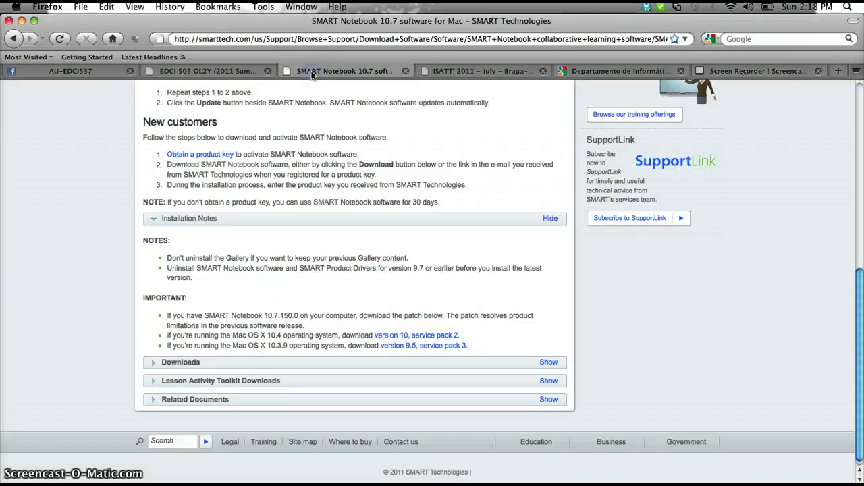
Return to Download software and open the SMART Notebook 10.7 software for Mac download page.
click(14, 38)
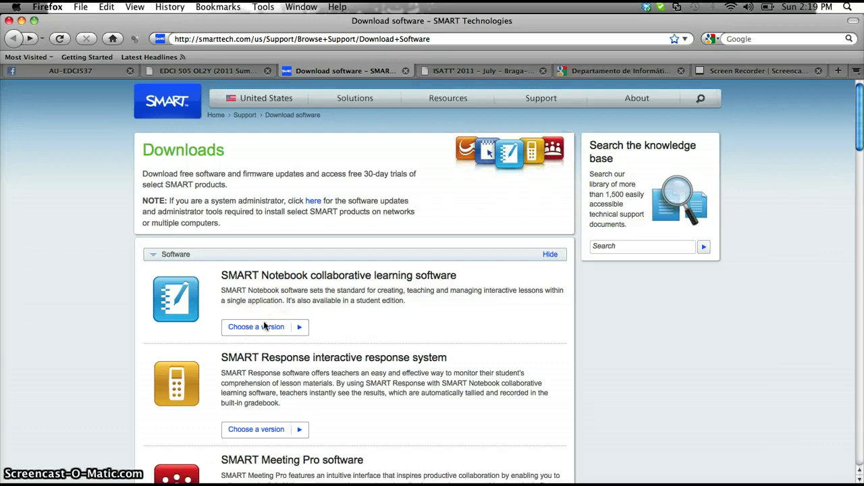
click(299, 327)
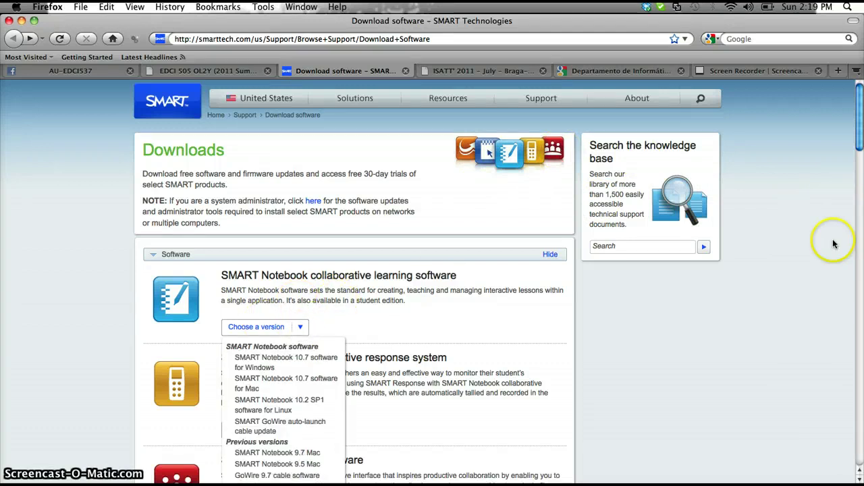
drag(861, 138, 860, 153)
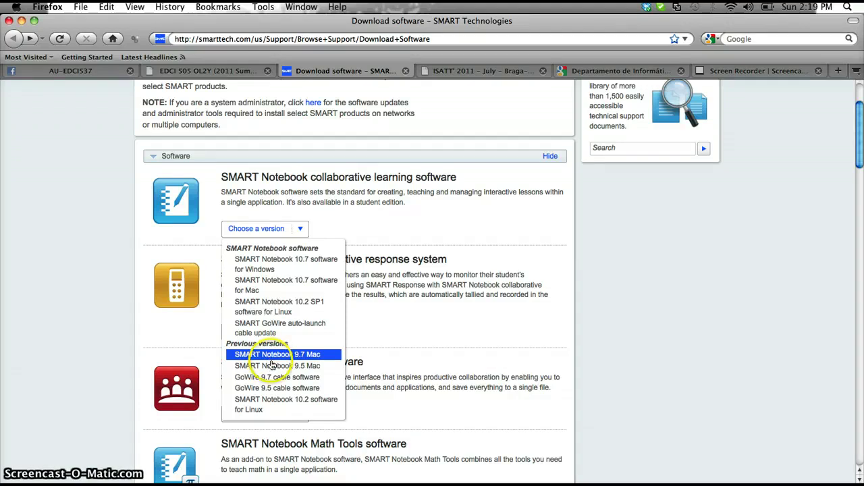
click(270, 368)
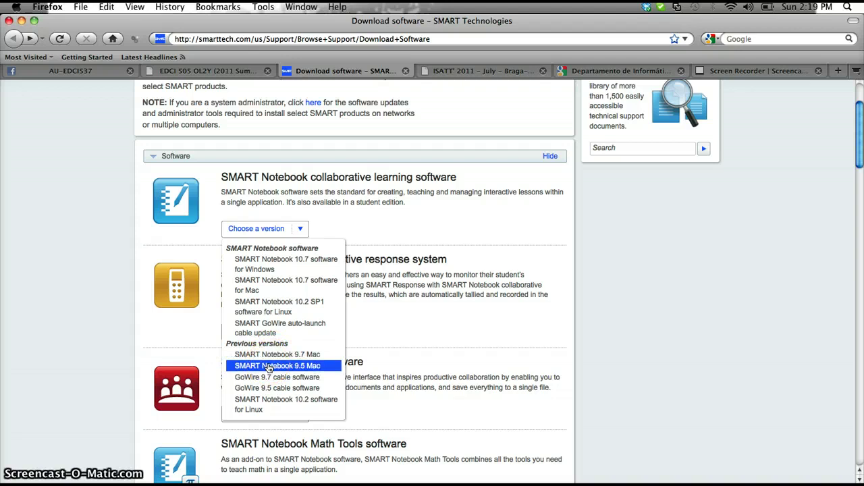
click(292, 283)
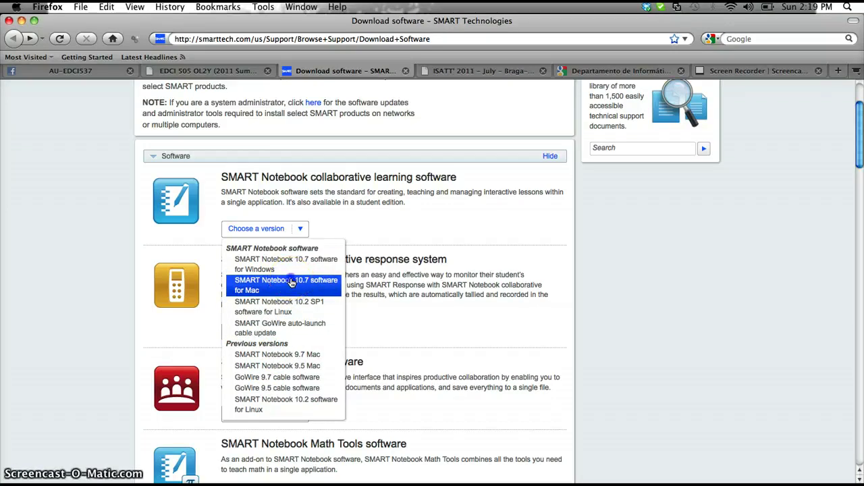
click(292, 282)
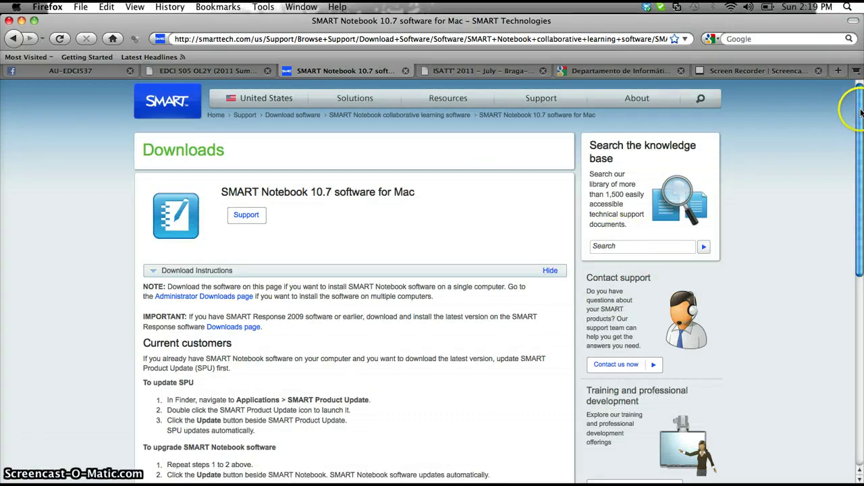
Expand Downloads and open the form for Notebook 10.7 and Product Drivers 10.7 SP1.
drag(860, 118, 860, 263)
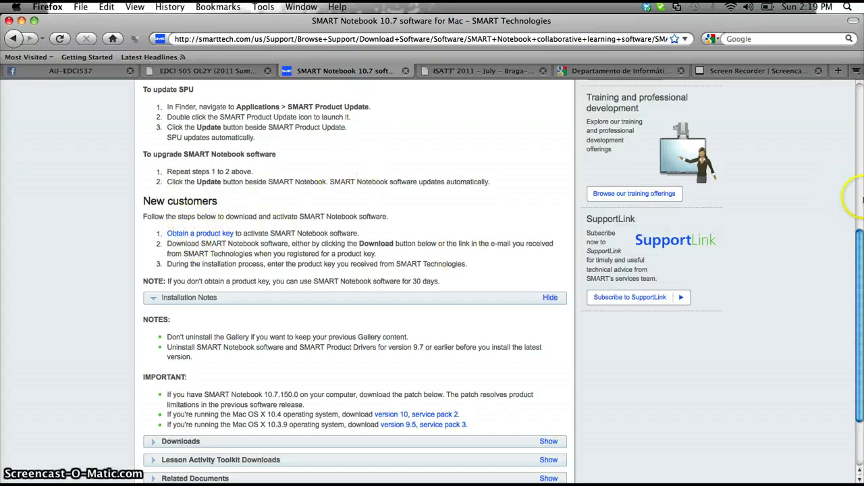
drag(861, 237, 860, 284)
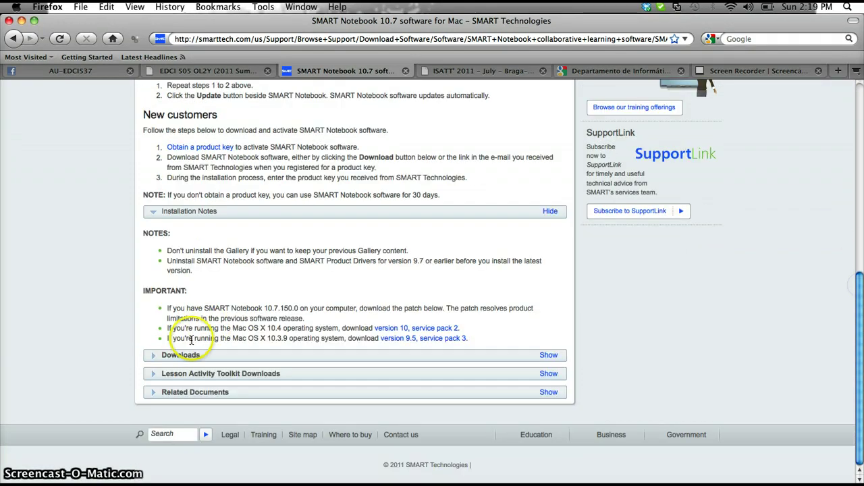
click(153, 356)
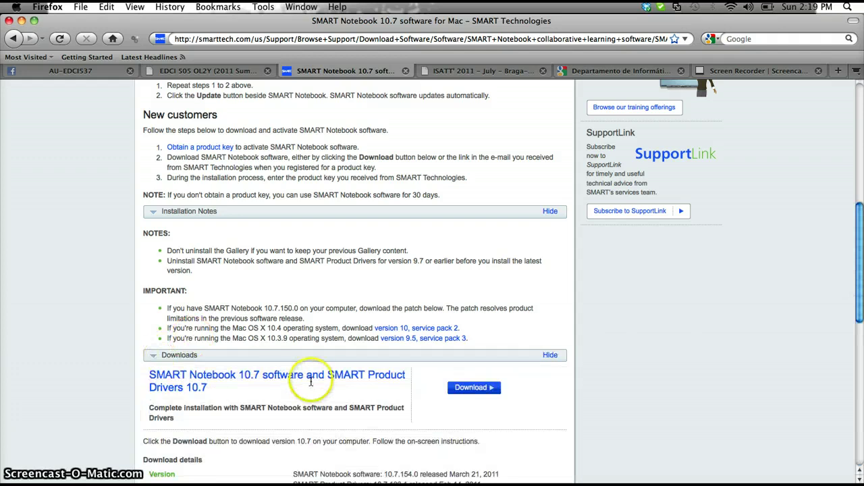
click(473, 388)
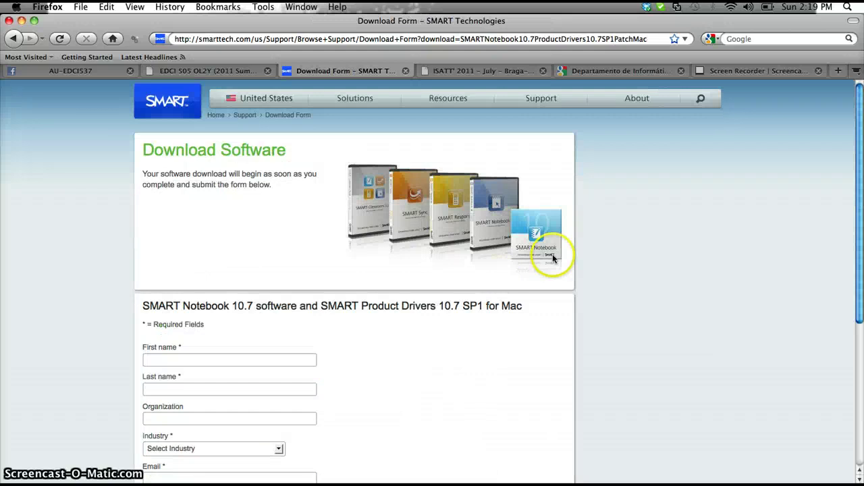
Enter the first and last name and set Industry to 4-year higher education institution.
click(188, 362)
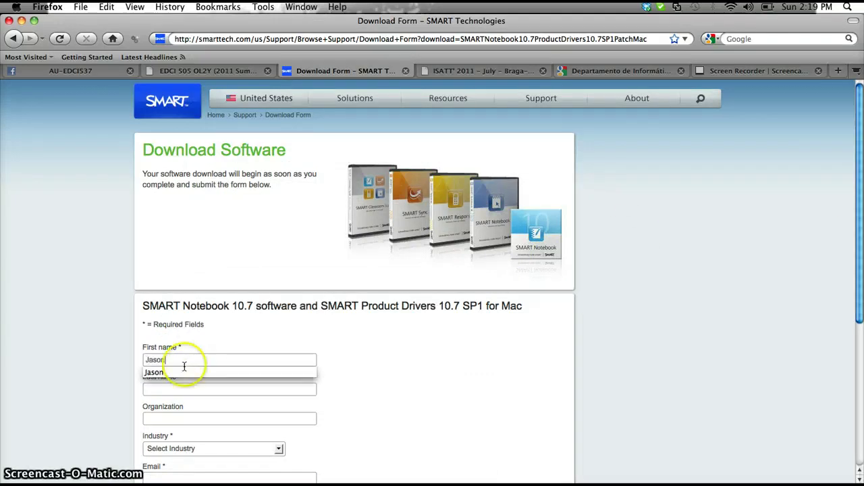
click(162, 388)
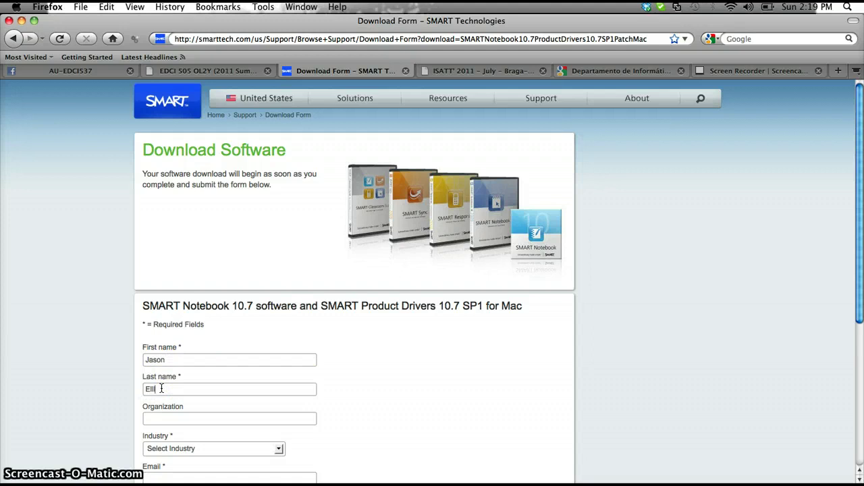
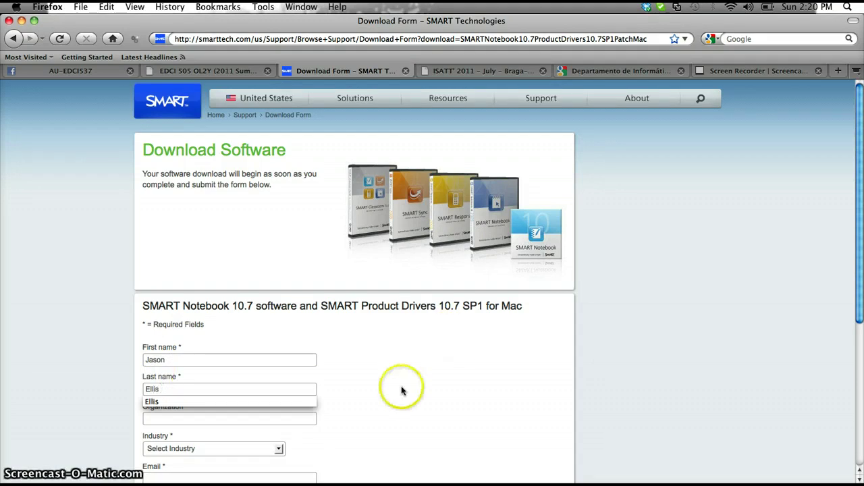
click(394, 390)
click(276, 448)
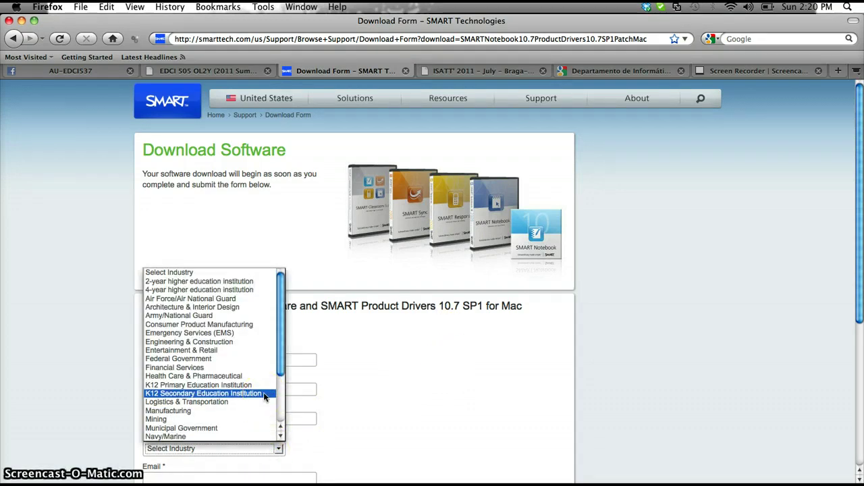
click(255, 290)
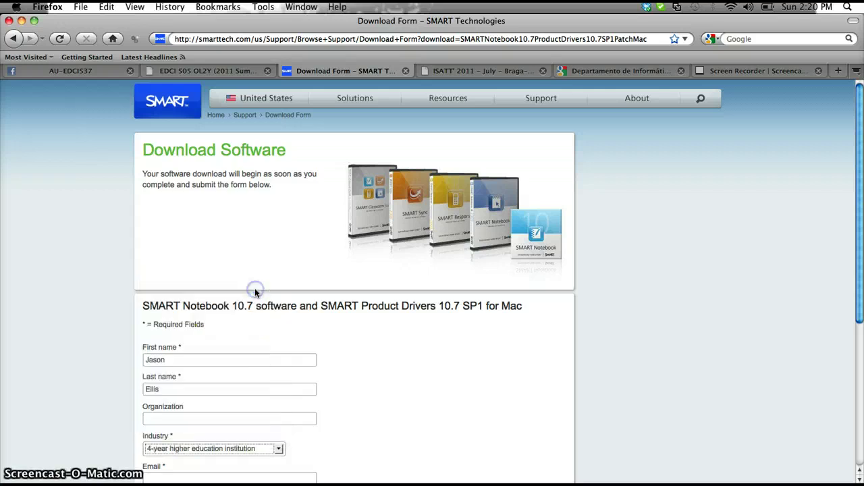
Fill in the e-mail address, answer No to SMART e-mails, accept the terms, and start the download.
drag(857, 270, 858, 347)
click(247, 336)
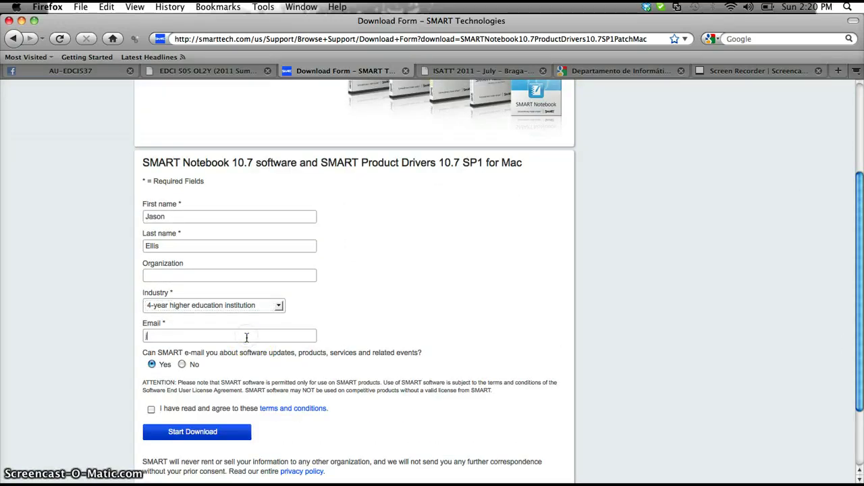
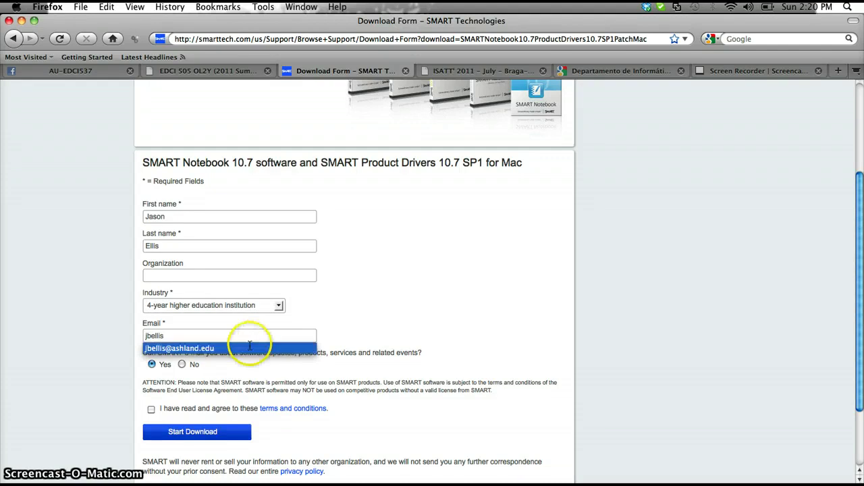
click(241, 348)
click(182, 365)
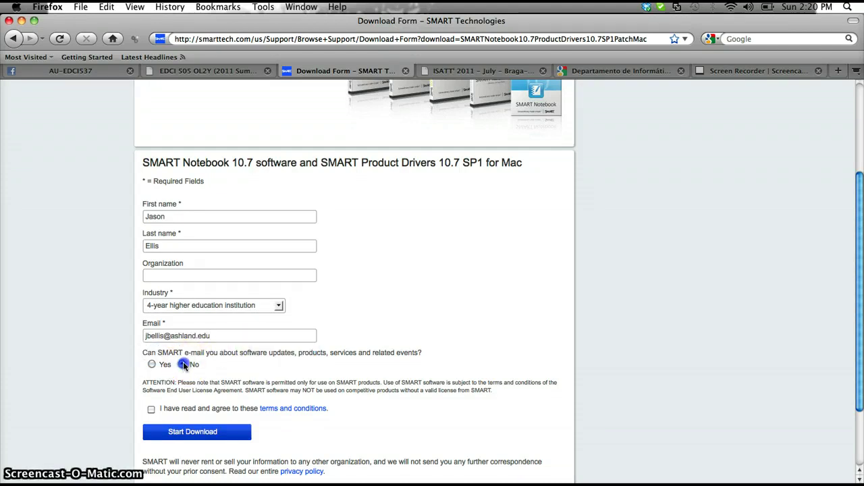
click(151, 409)
click(191, 437)
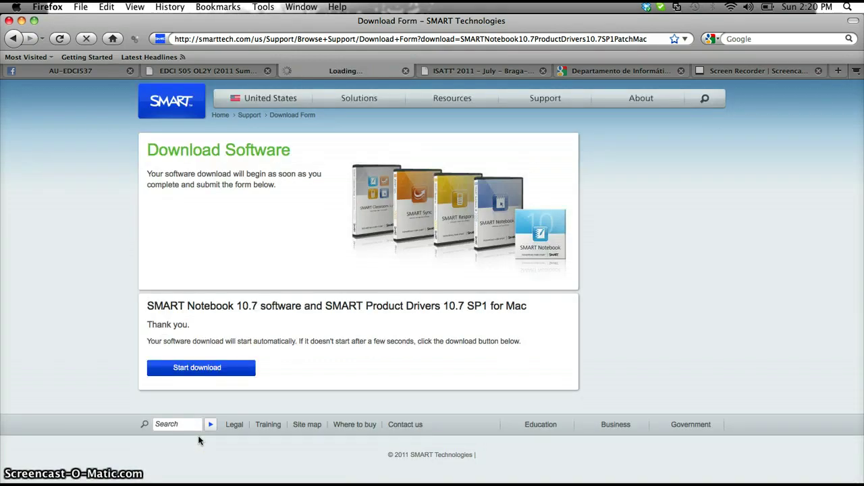
Save smartnotebook10_7smartproductdrivers10_7patch.dmg and confirm it appears in the Downloads stack.
click(300, 344)
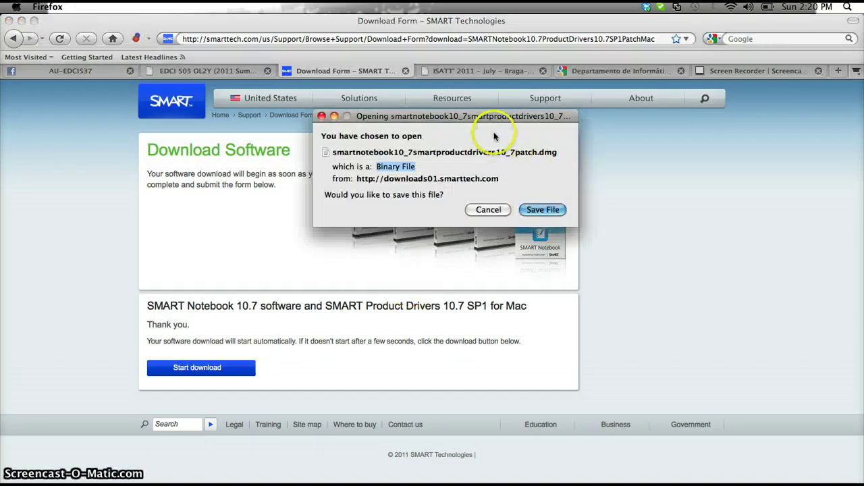
click(545, 212)
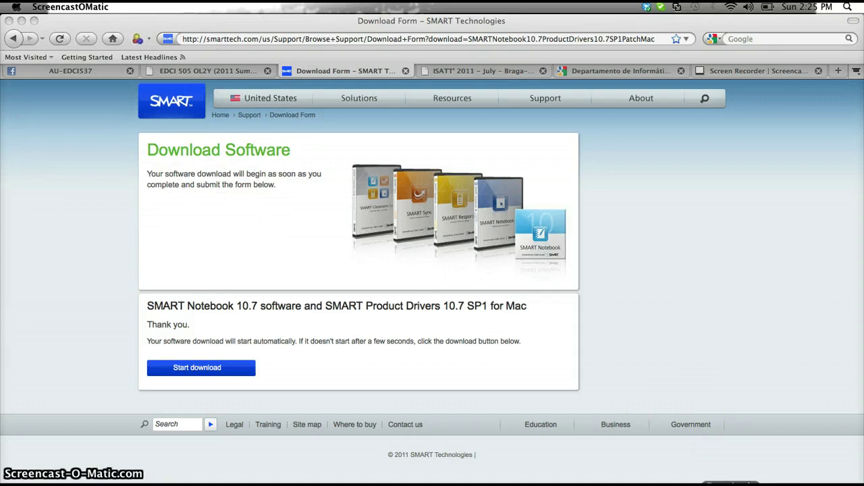
click(733, 483)
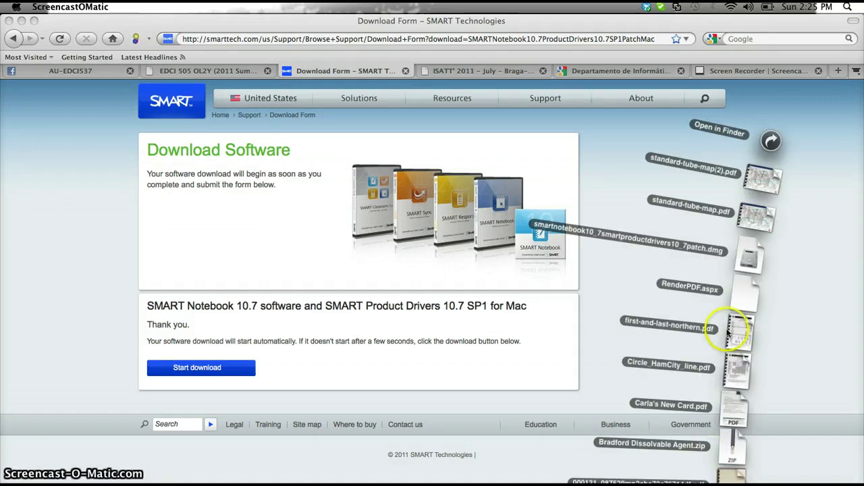
click(680, 249)
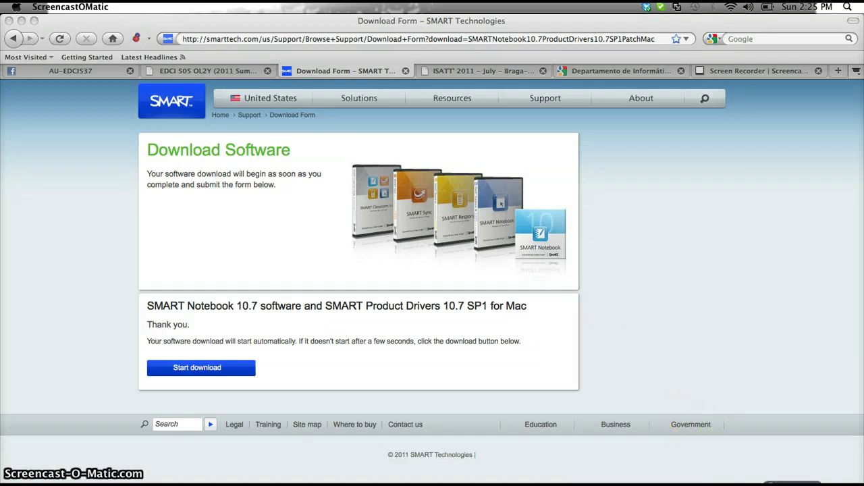
Minimize the browser, message and hotels windows to clear the desktop.
click(23, 20)
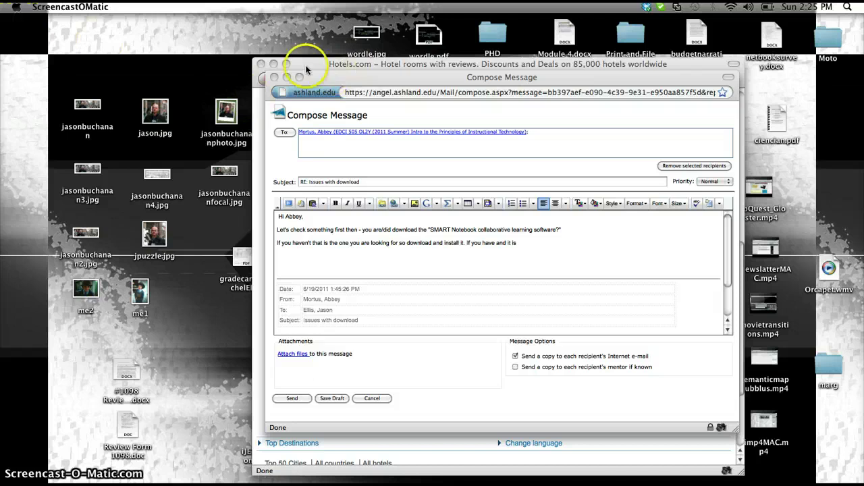
click(288, 79)
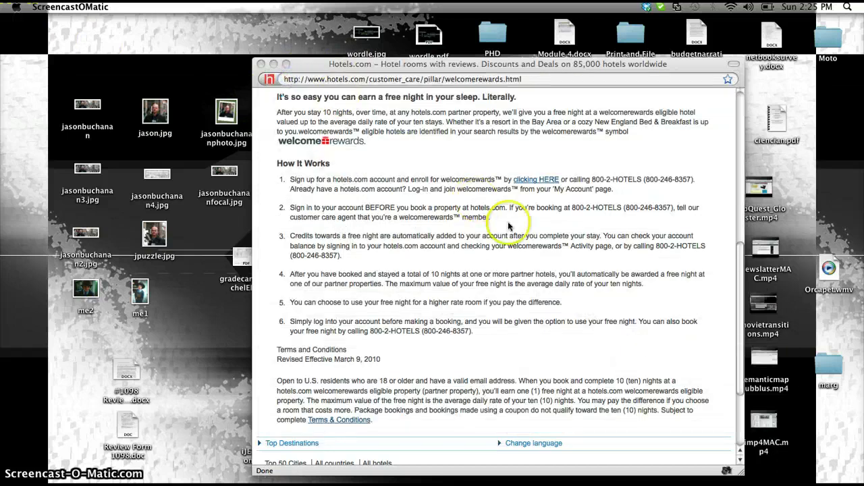
click(262, 64)
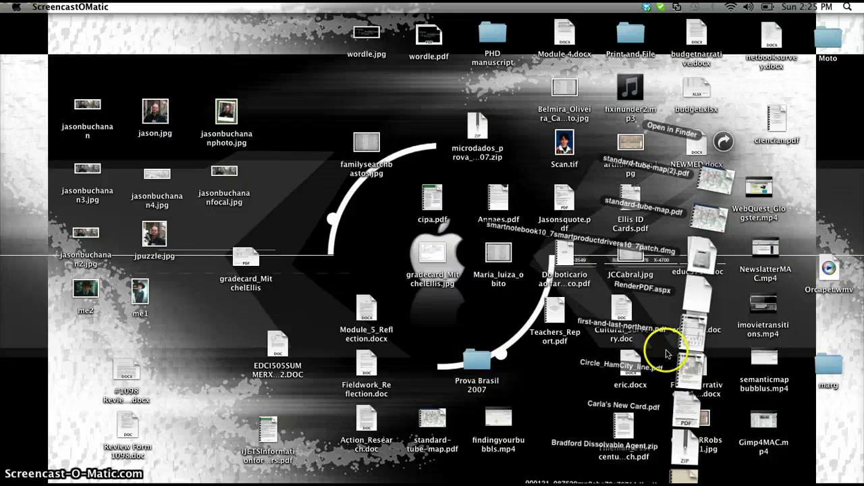
click(718, 251)
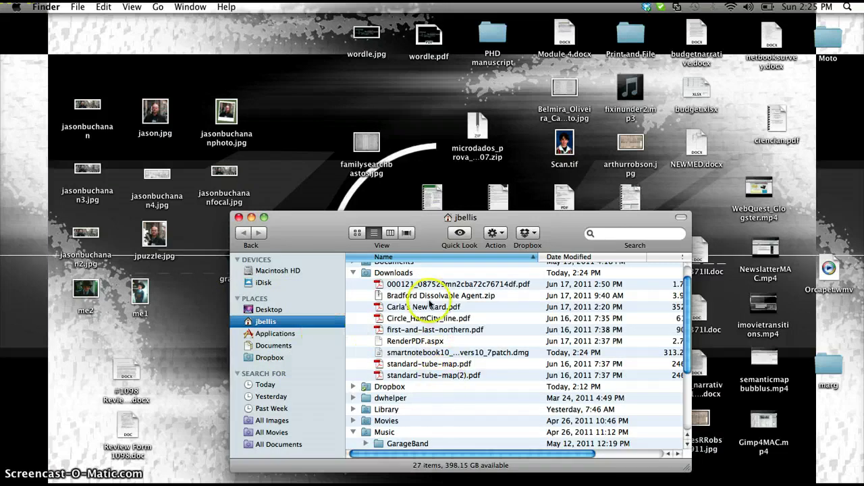
Mount the smartnotebook disk image and launch the Notebook 10 installer package from it.
click(445, 353)
double_click(444, 353)
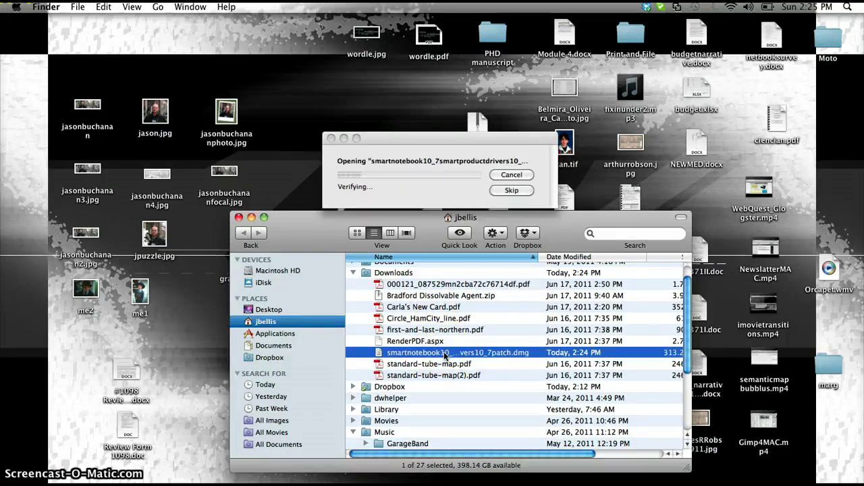
click(251, 217)
double_click(365, 201)
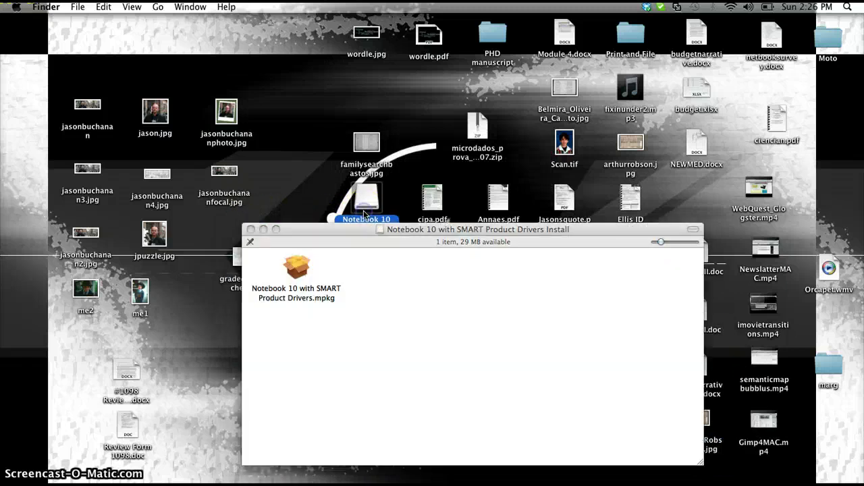
double_click(296, 271)
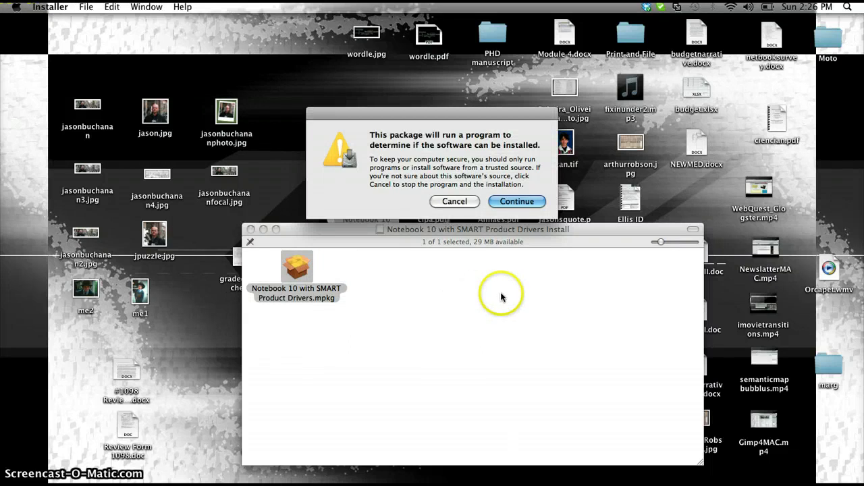
Pass the installation check and closing-applications warning, then agree to the Notebook 10 license.
click(518, 203)
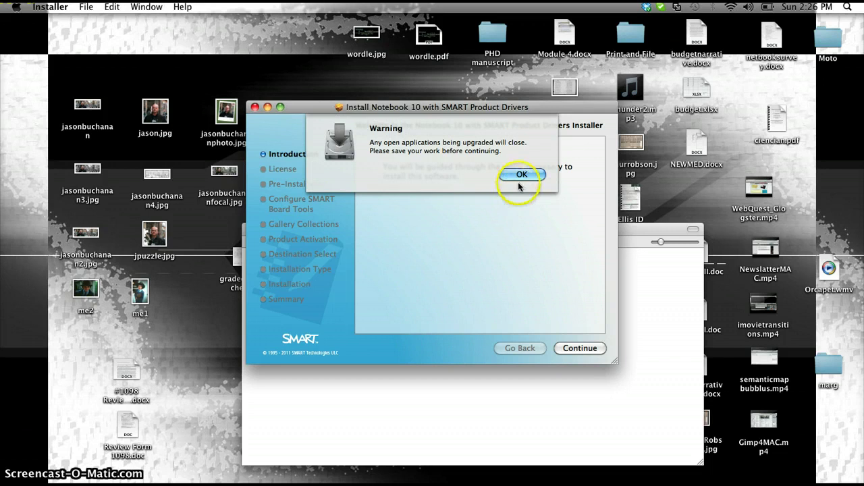
click(523, 175)
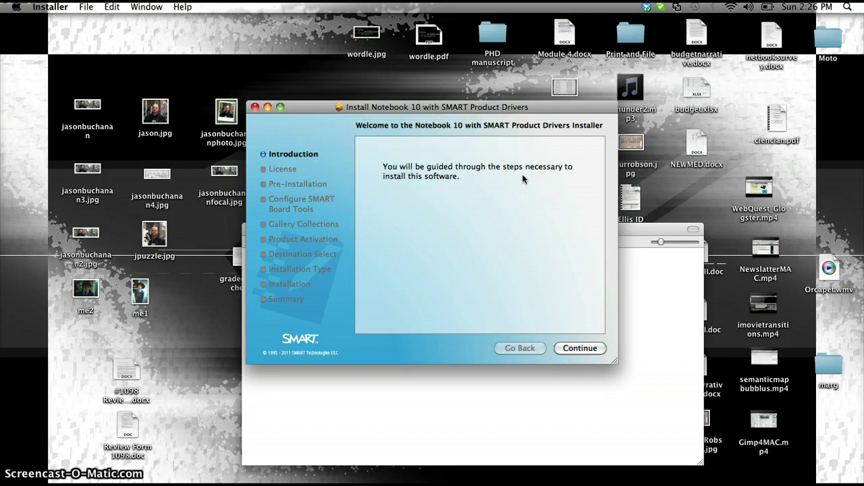
click(580, 348)
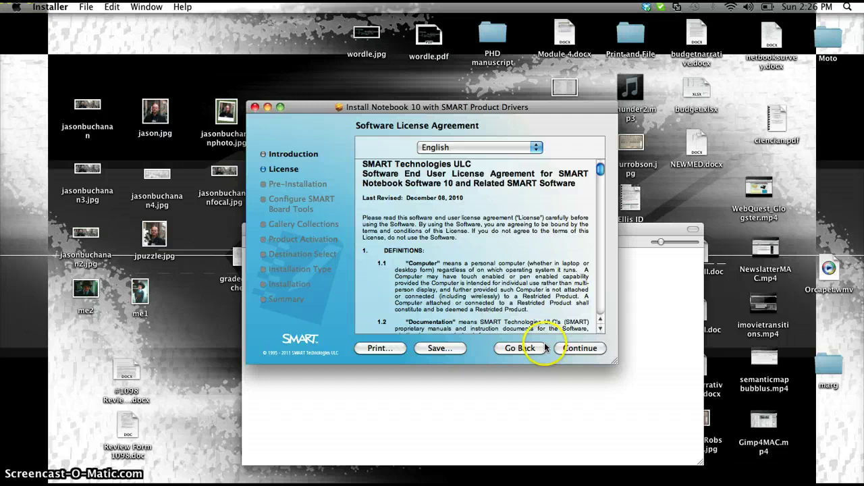
click(579, 348)
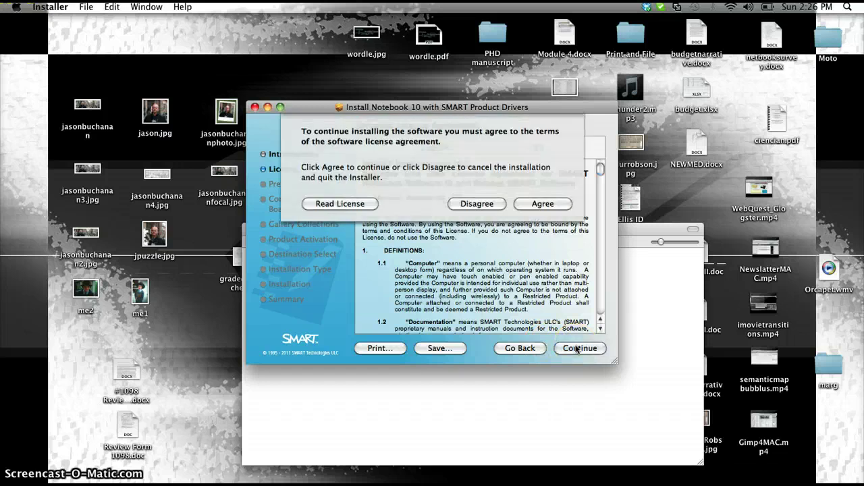
click(540, 204)
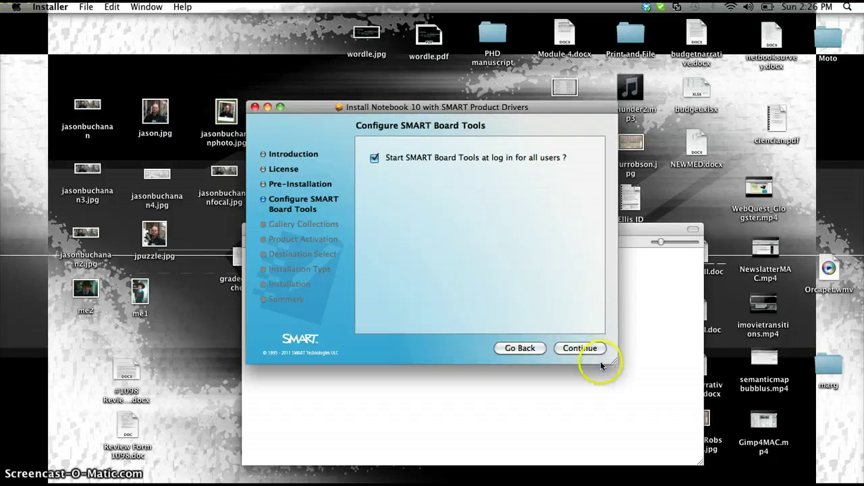
Keep default SMART Board Tools and gallery settings, leave the product key blank, and target Macintosh HD.
click(582, 348)
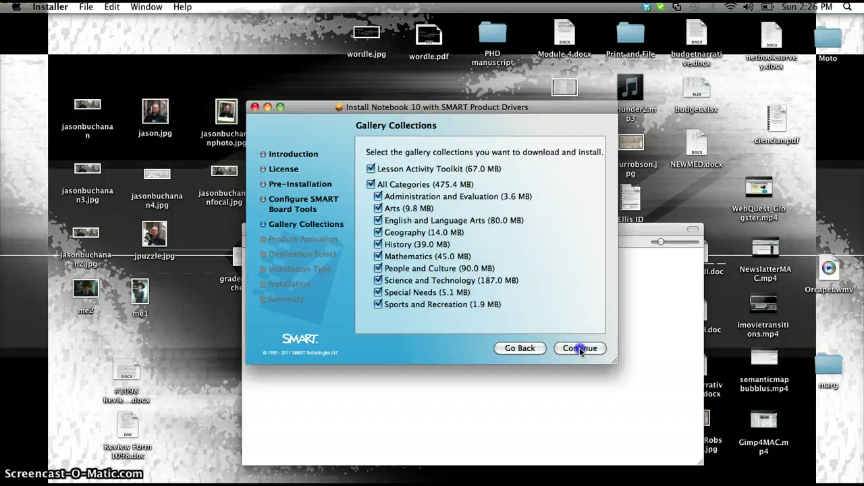
click(581, 349)
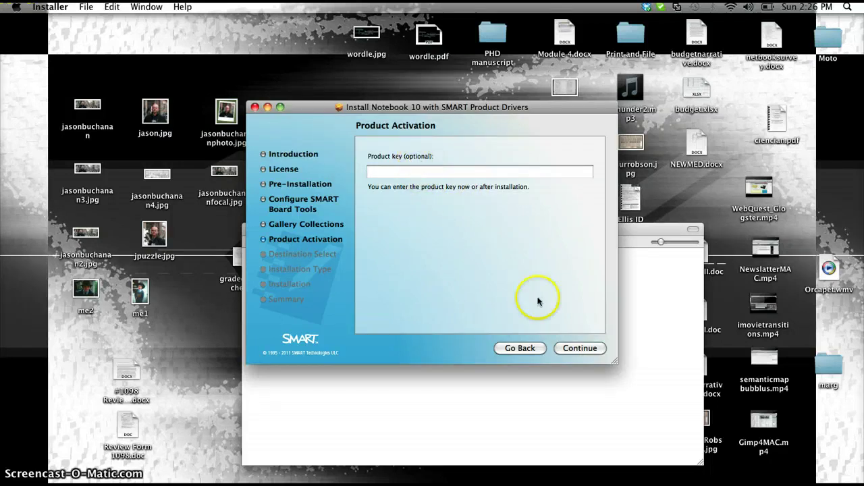
click(583, 357)
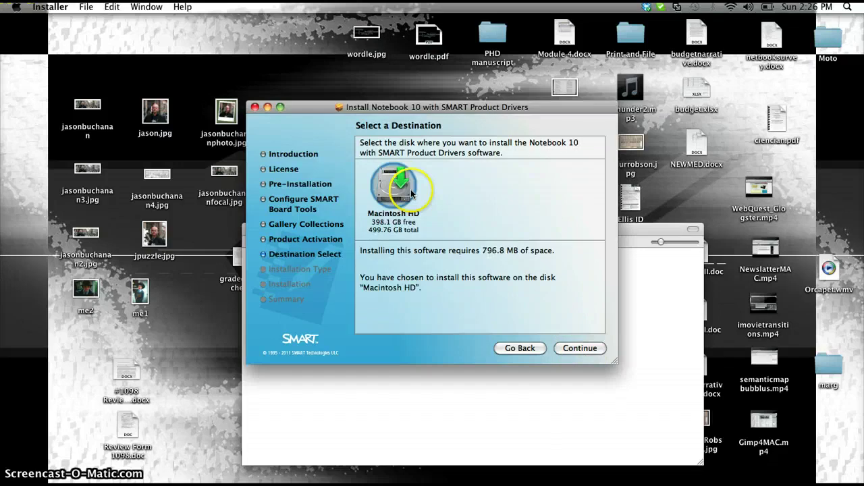
click(578, 348)
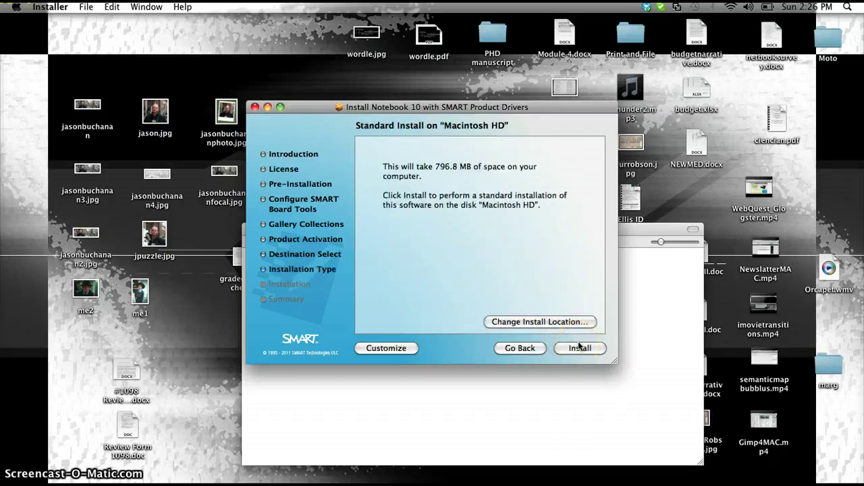